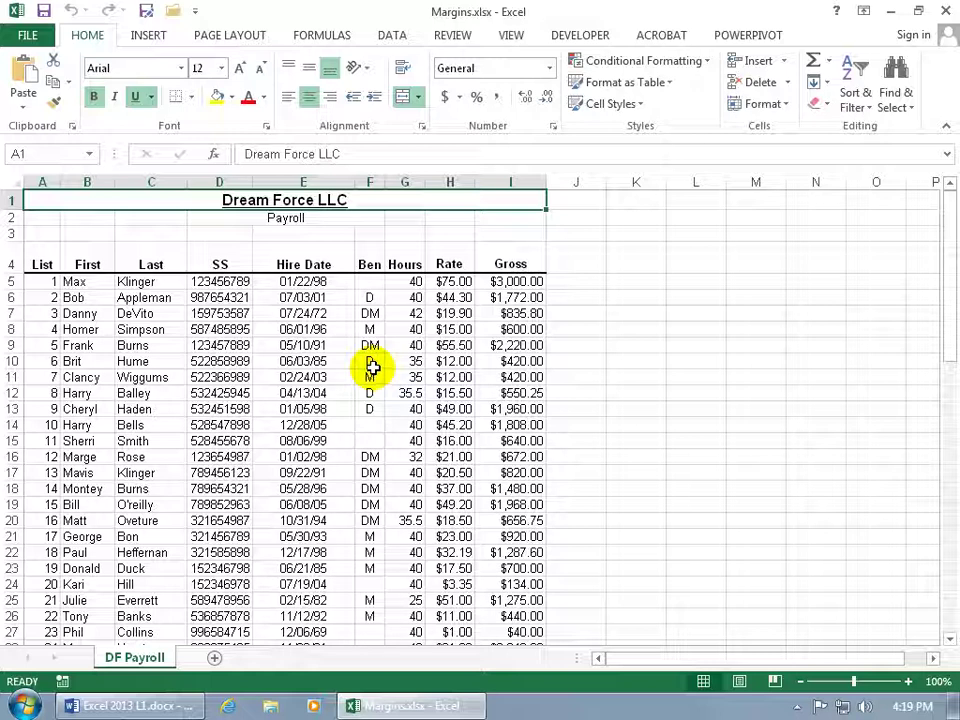
# Examine the preset margin choices and the payroll sheet's own margin values in Page Setup.
pyautogui.click(246, 36)
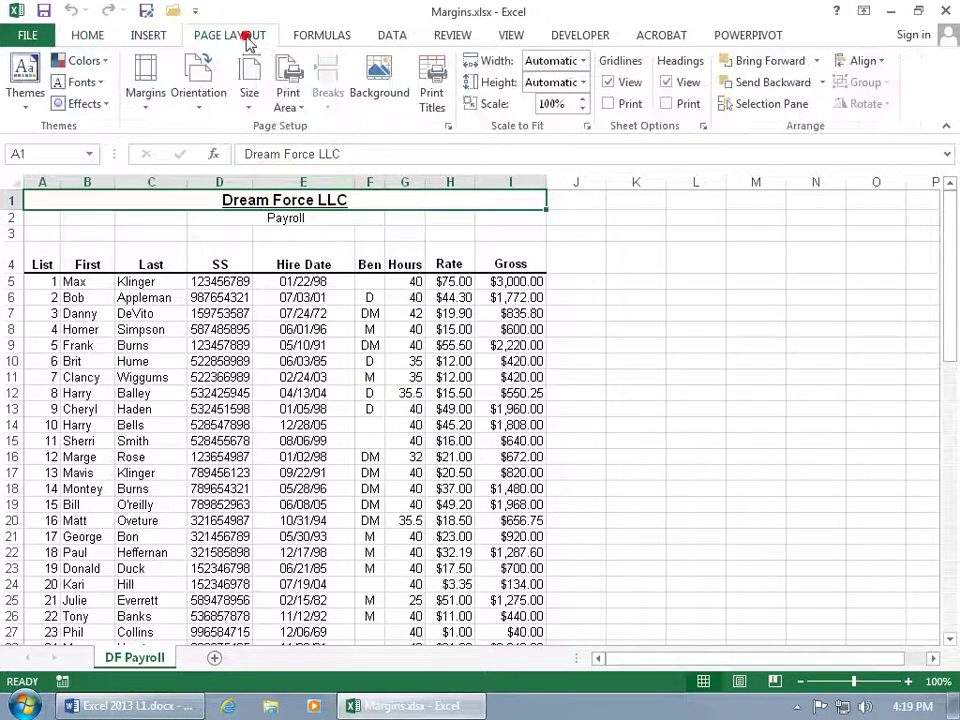
pyautogui.click(146, 100)
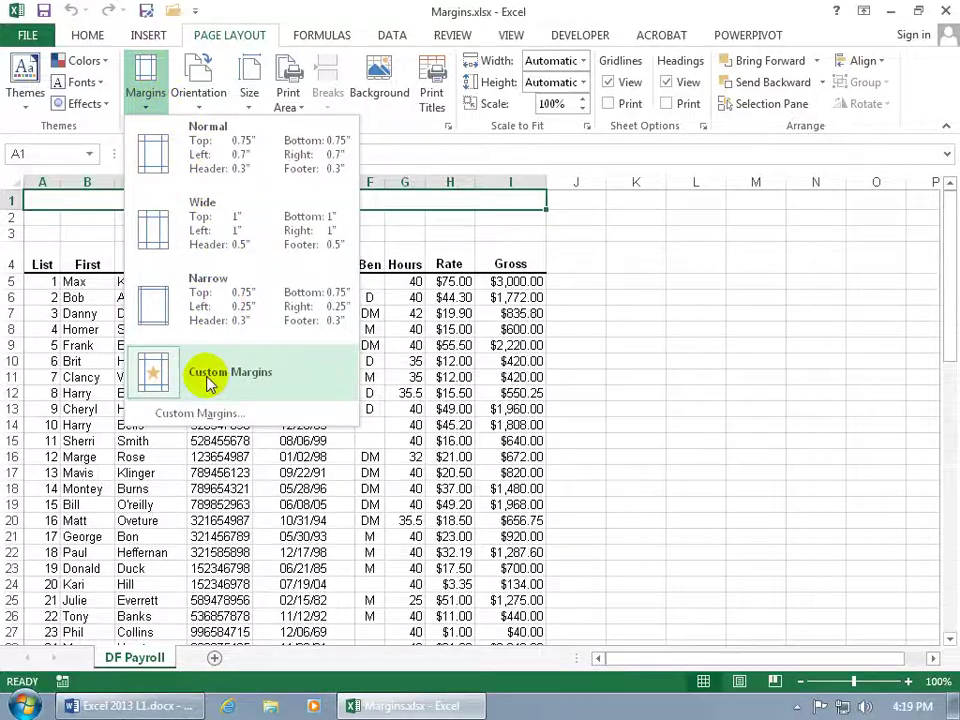
pyautogui.click(204, 416)
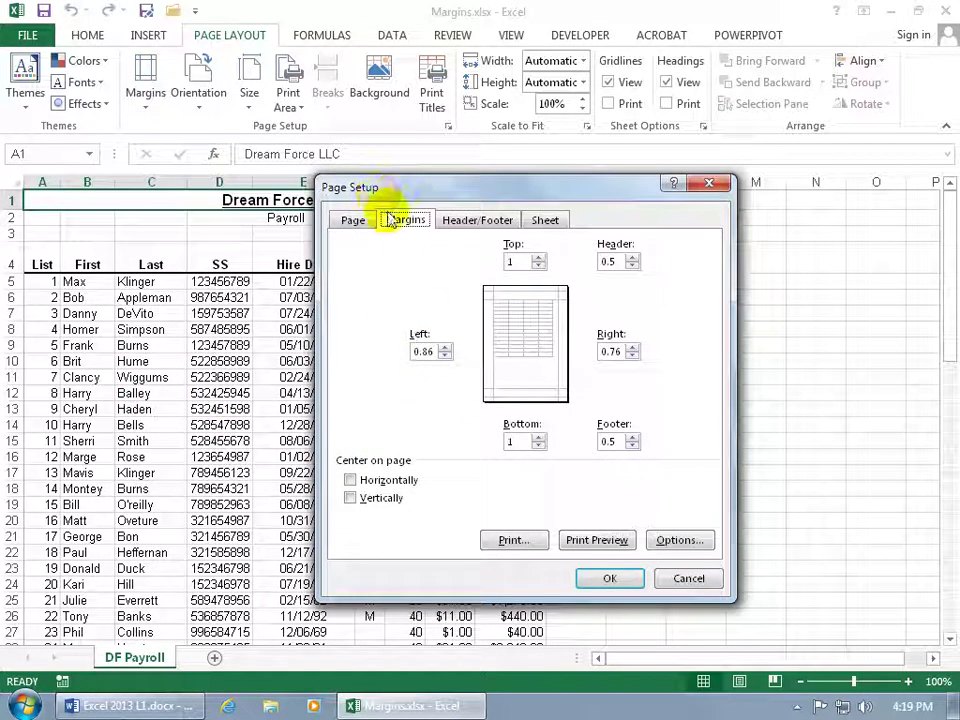
pyautogui.click(716, 185)
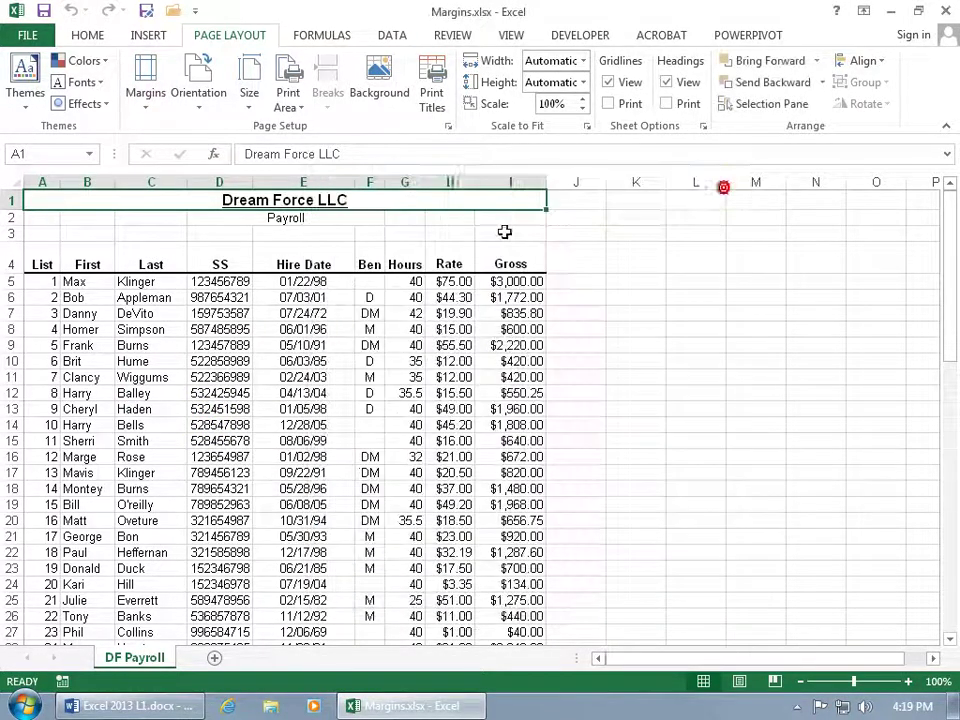
pyautogui.click(447, 127)
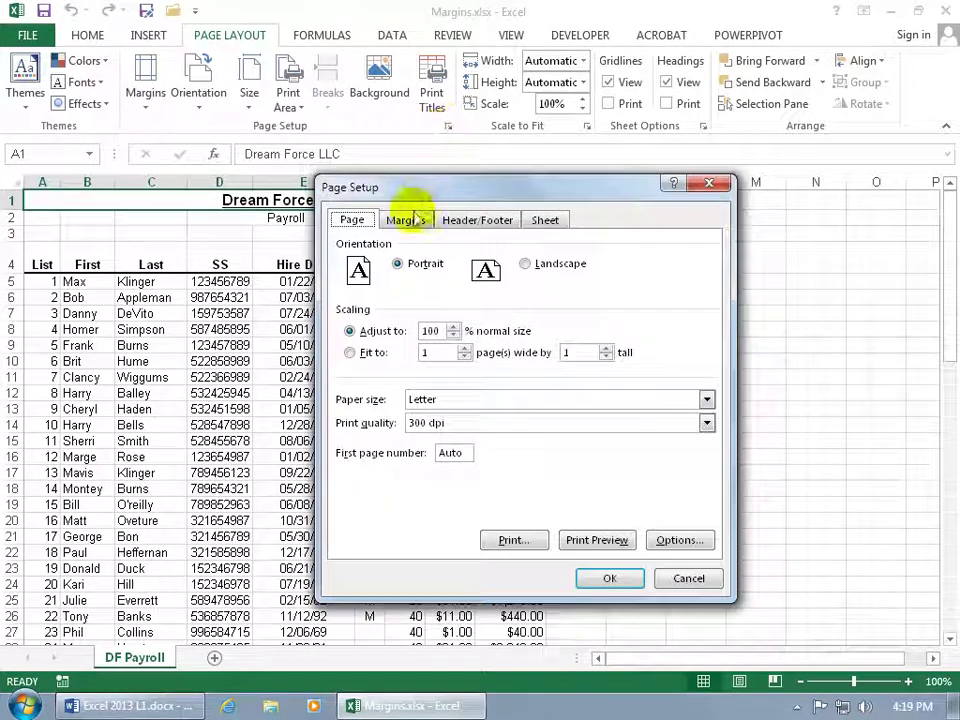
pyautogui.click(406, 221)
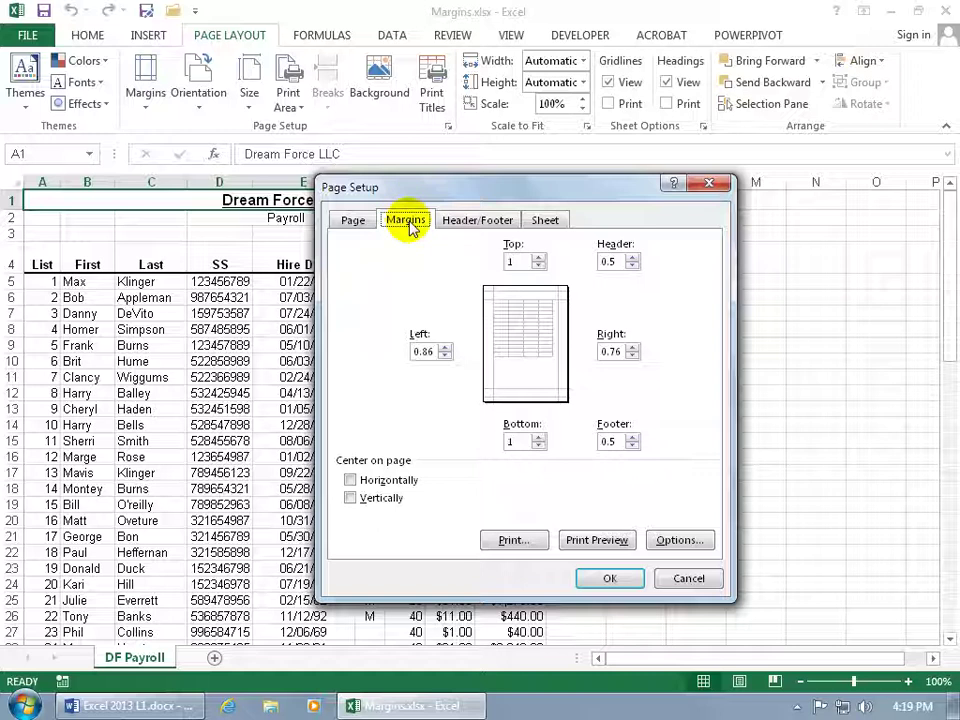
pyautogui.click(689, 579)
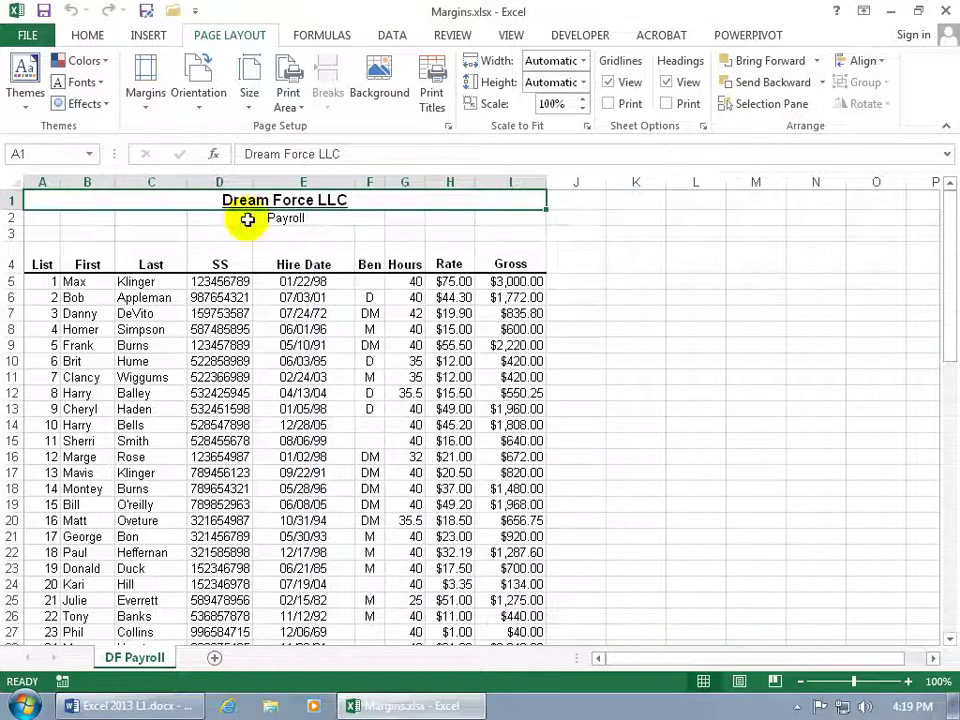
# From the print preview's Page Setup, set the left and right margins to 0 inches.
pyautogui.click(27, 33)
pyautogui.click(52, 307)
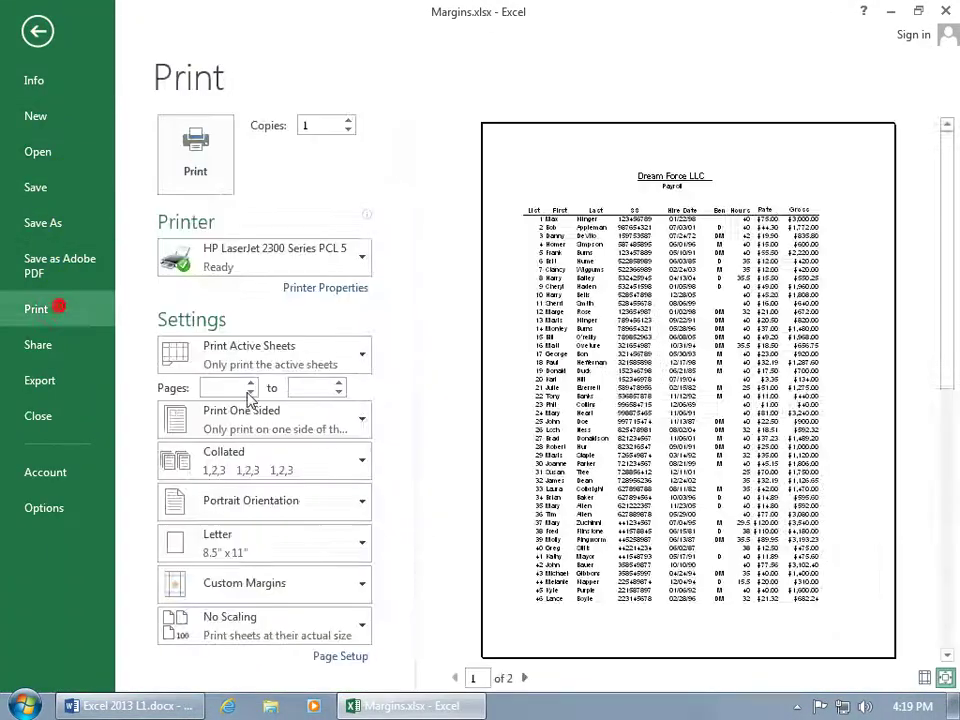
pyautogui.click(345, 658)
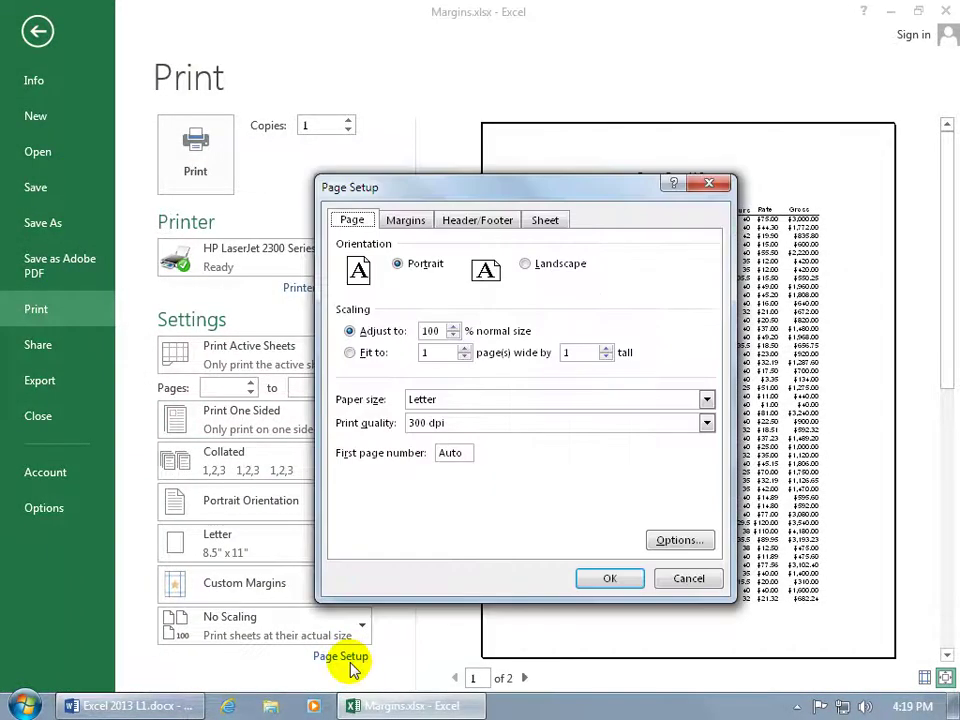
pyautogui.click(406, 221)
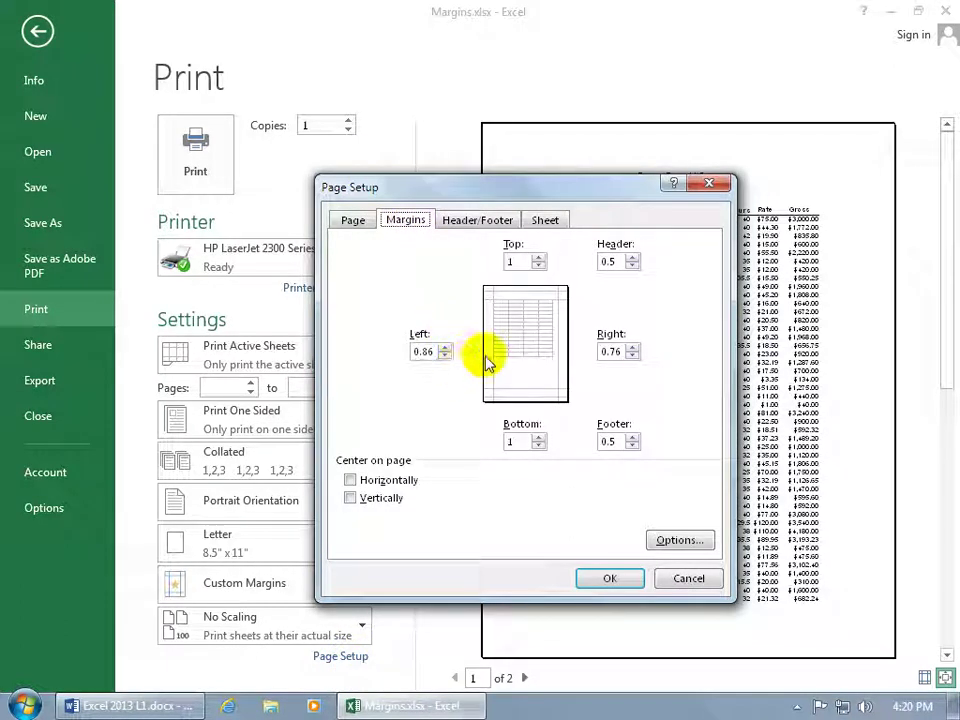
pyautogui.click(445, 356)
pyautogui.click(445, 357)
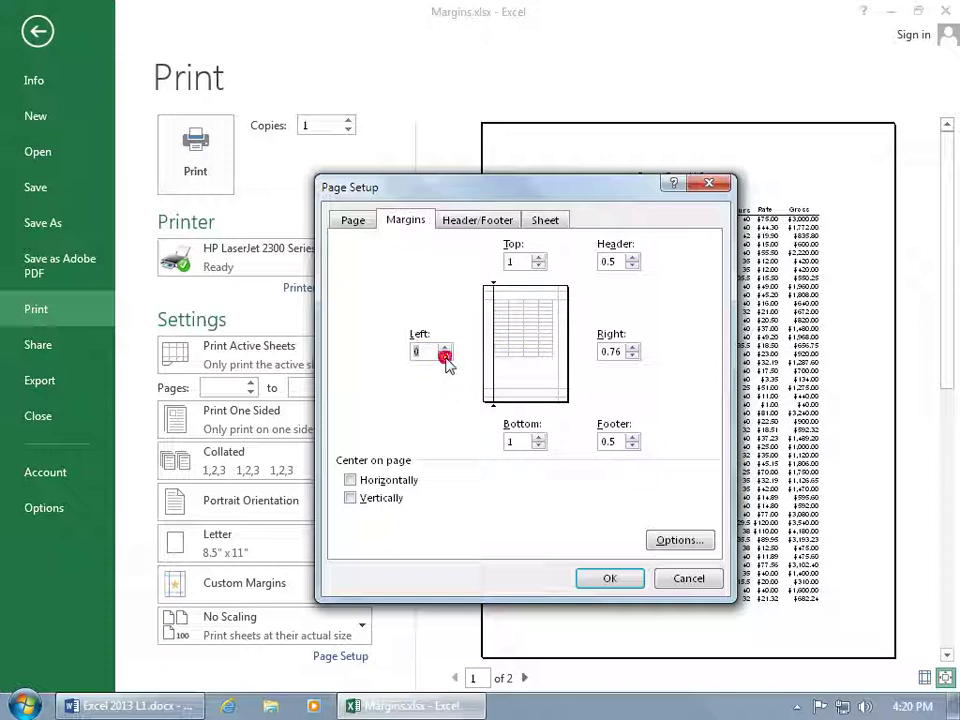
pyautogui.click(445, 357)
pyautogui.click(632, 357)
pyautogui.click(632, 357)
pyautogui.click(632, 357)
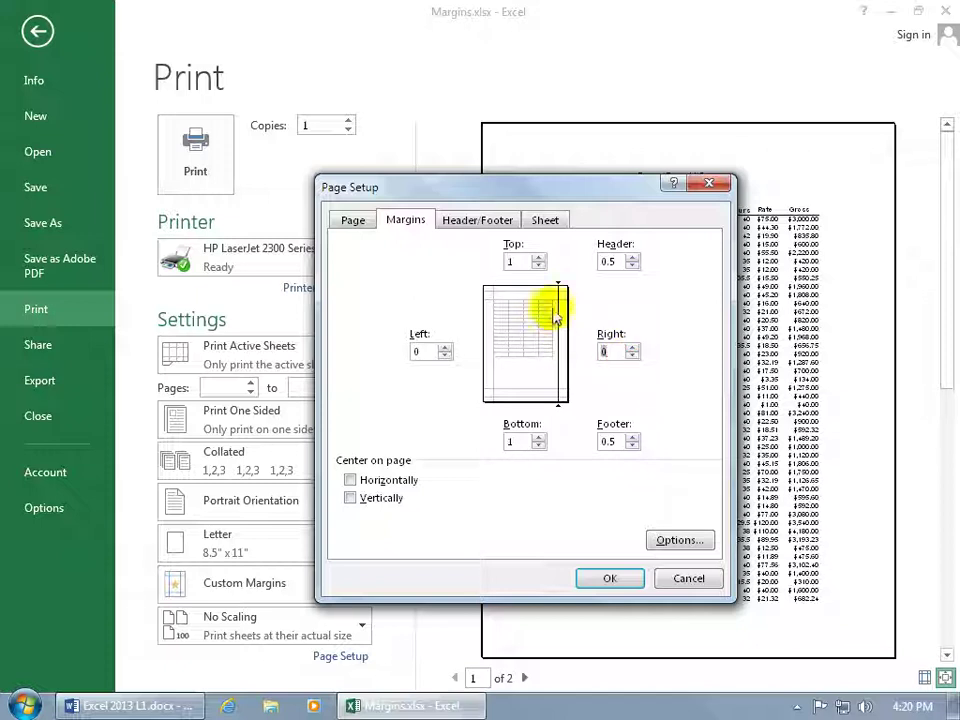
# Set the top margin to 5.5 inches and apply the margin settings to the preview.
pyautogui.click(513, 262)
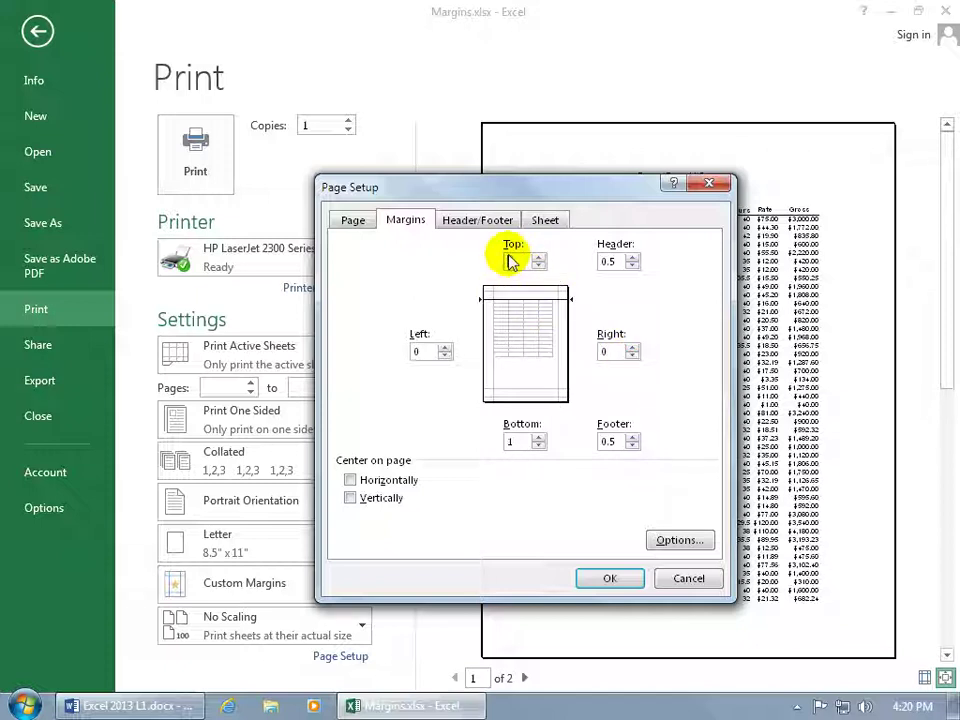
pyautogui.click(617, 257)
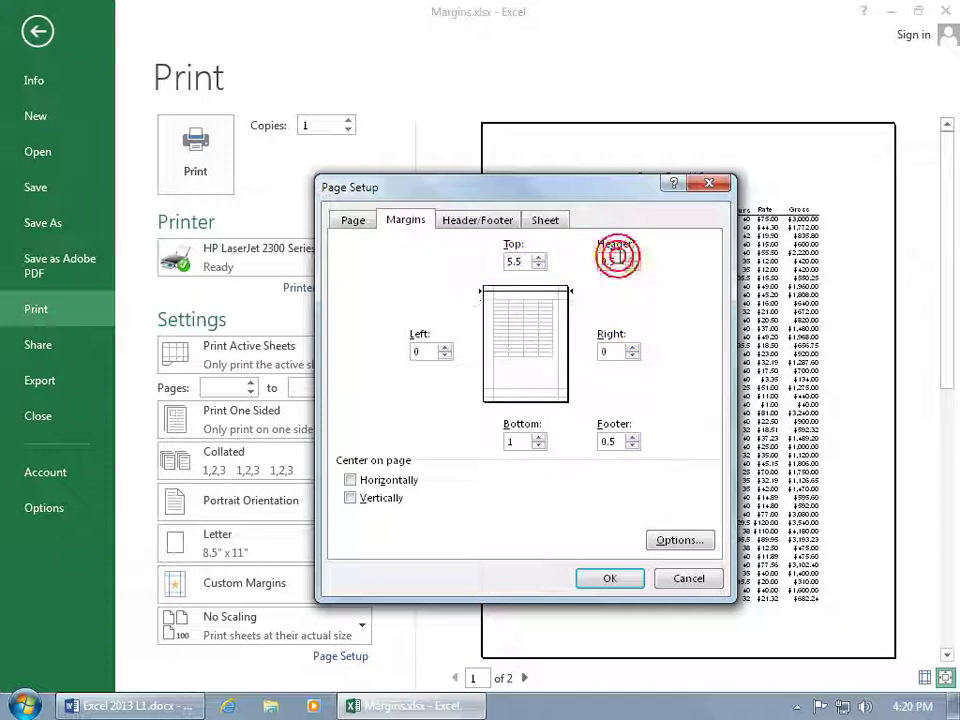
pyautogui.click(607, 580)
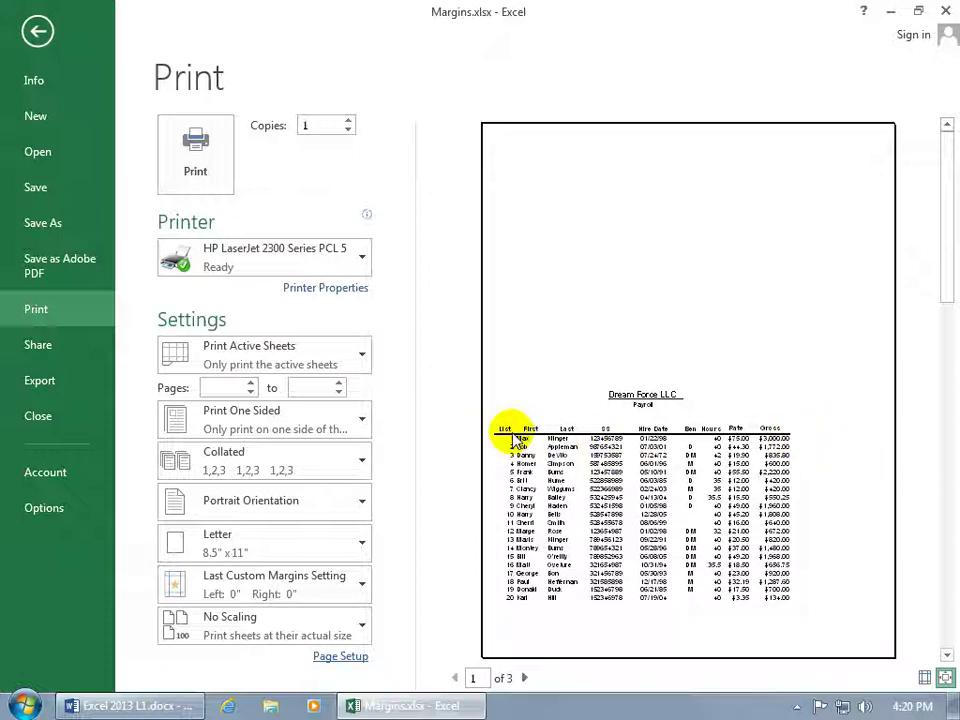
# Show the margin guides in the print preview and widen the left margin to about 0.68 inches.
pyautogui.click(351, 511)
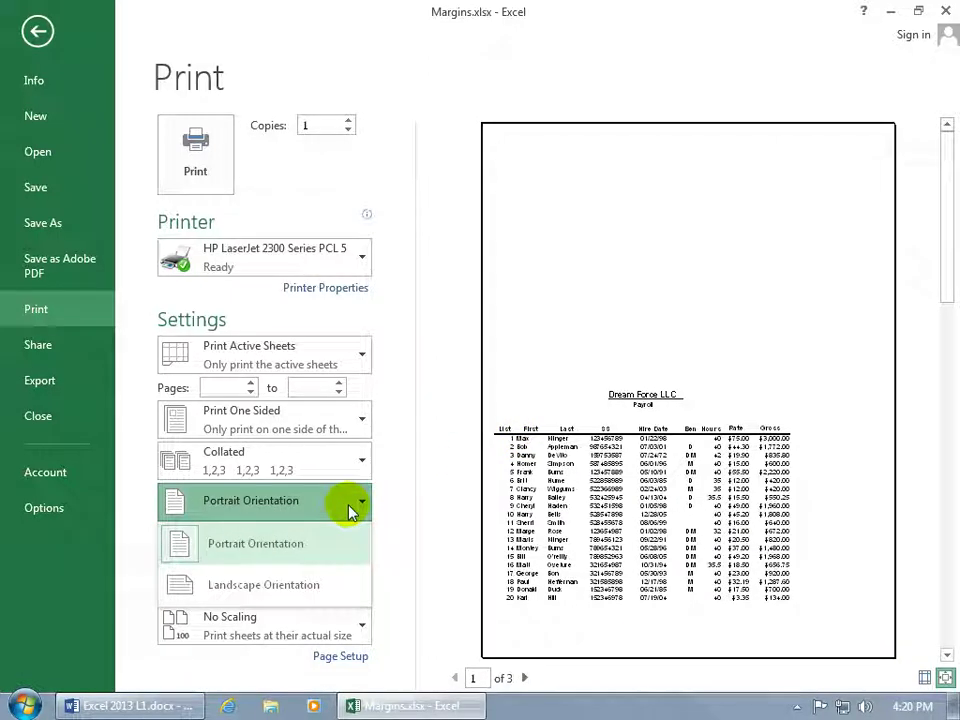
pyautogui.click(515, 430)
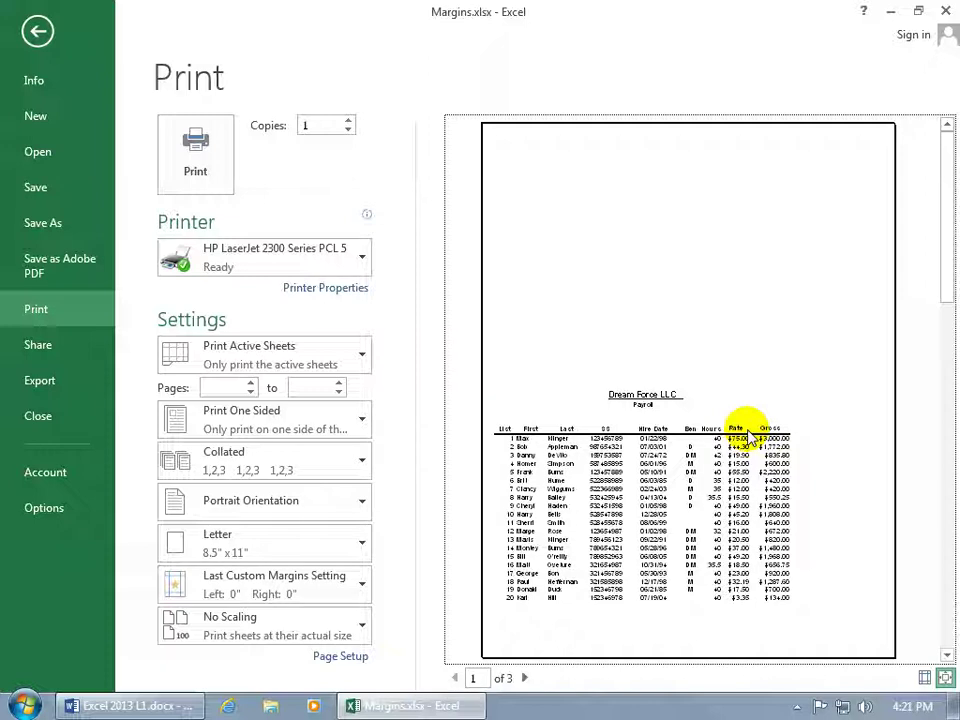
pyautogui.click(925, 681)
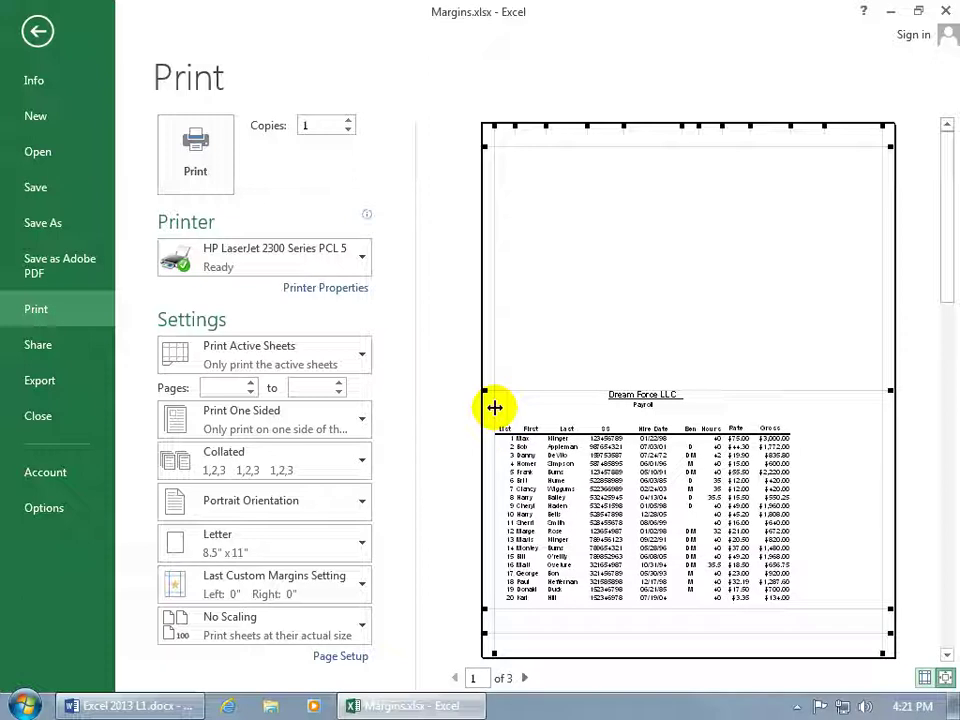
pyautogui.moveTo(494, 407); pyautogui.dragTo(515, 409)
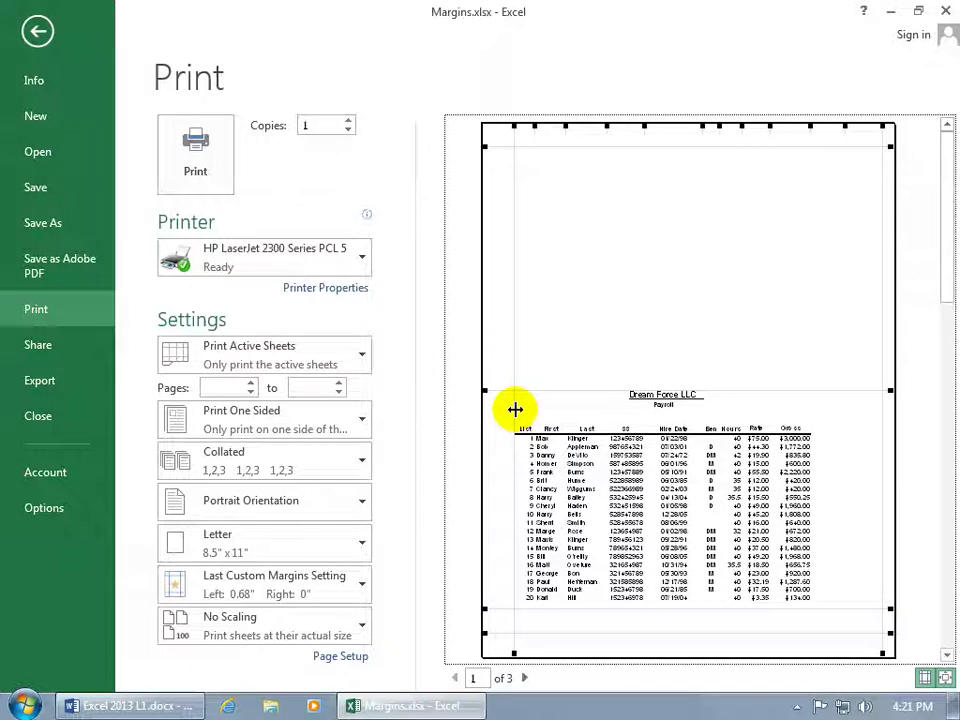
# Set the left, right and top margins to exactly 1 inch in Page Setup and apply them.
pyautogui.click(364, 656)
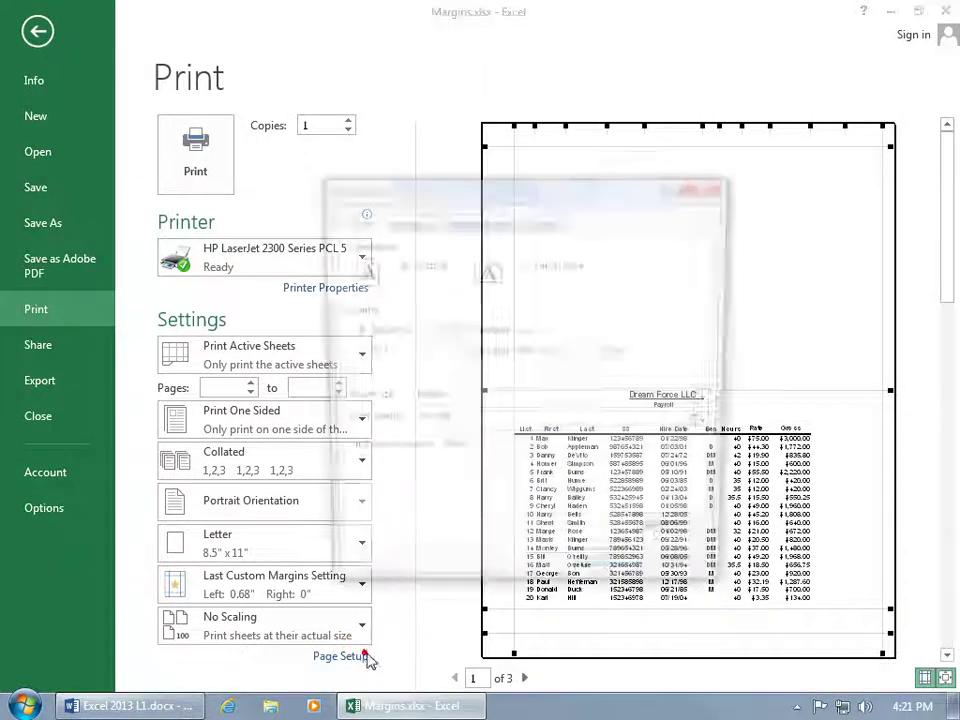
pyautogui.click(405, 219)
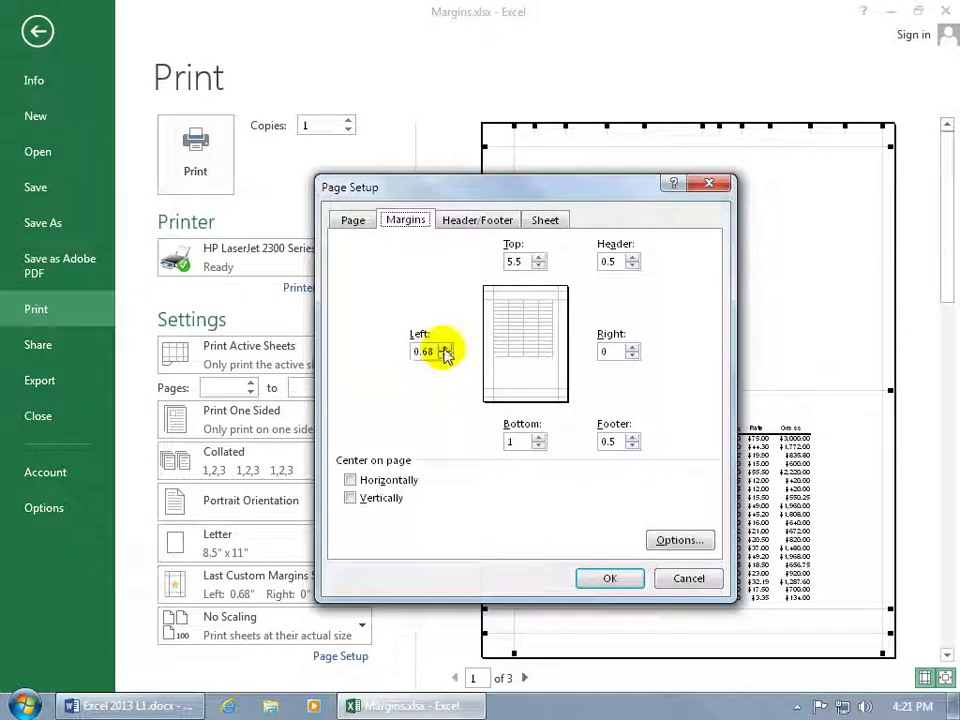
pyautogui.moveTo(433, 351); pyautogui.dragTo(393, 351)
pyautogui.write('1')
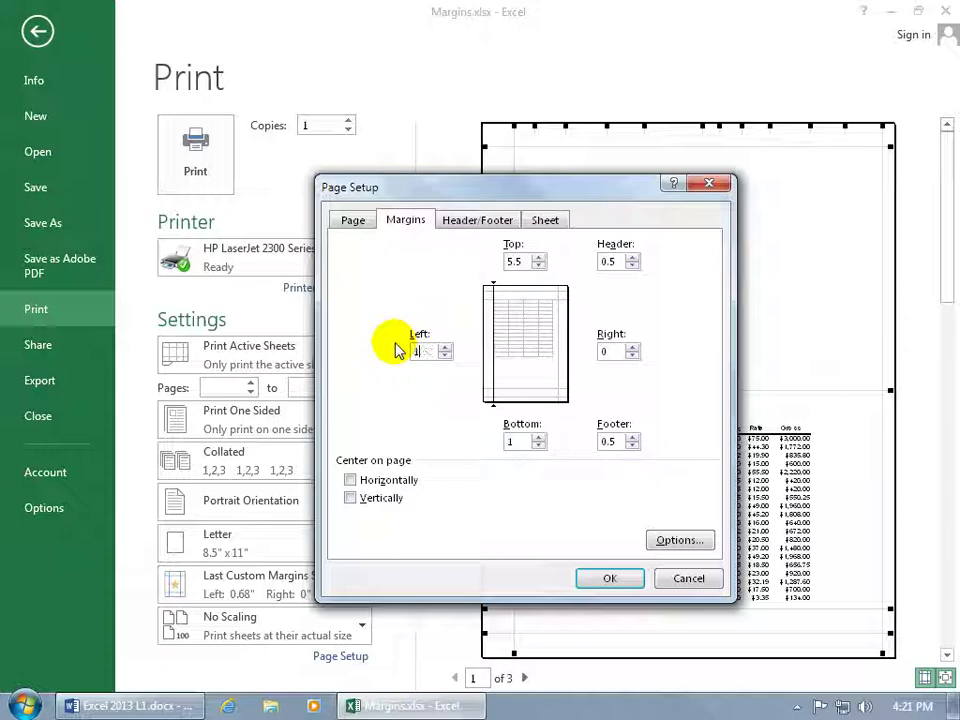
pyautogui.moveTo(607, 351); pyautogui.dragTo(602, 355)
pyautogui.write('1')
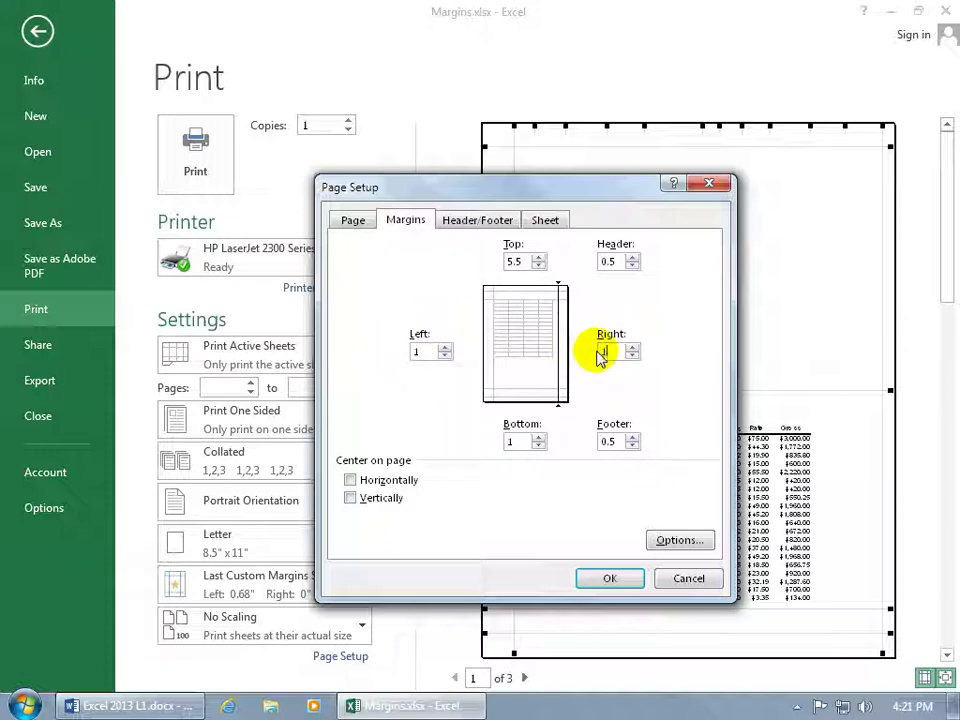
pyautogui.moveTo(528, 261); pyautogui.dragTo(485, 260)
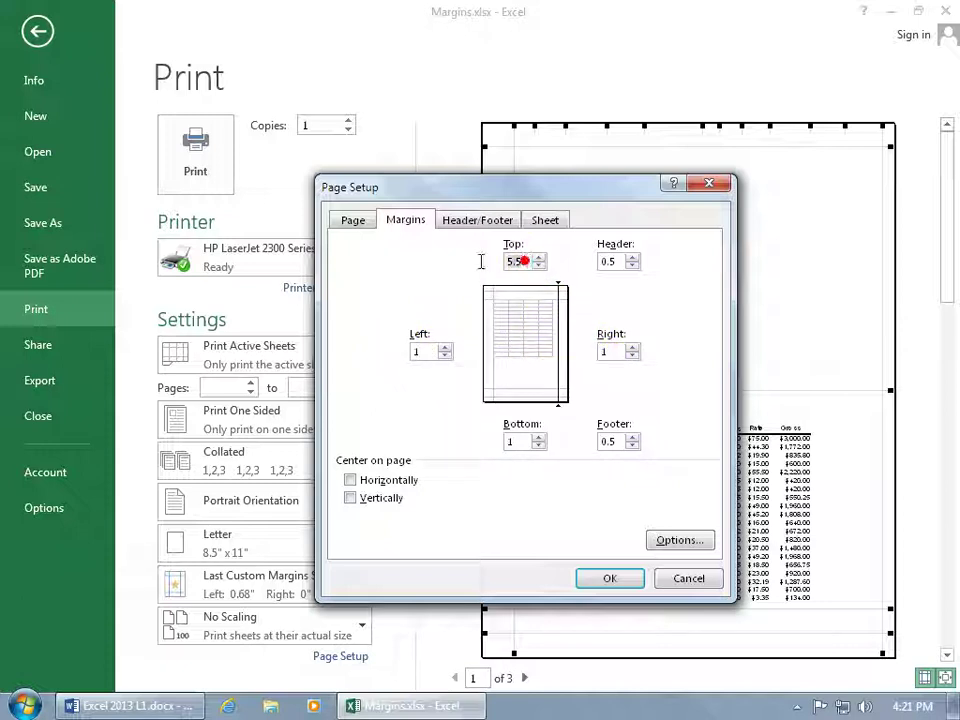
pyautogui.write('1')
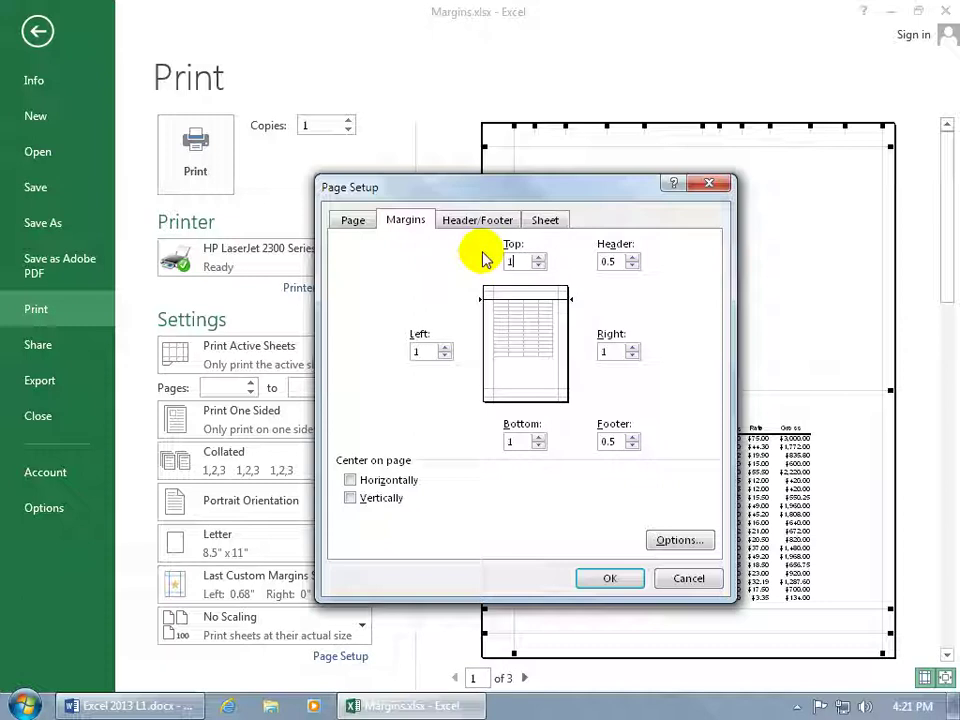
pyautogui.click(612, 579)
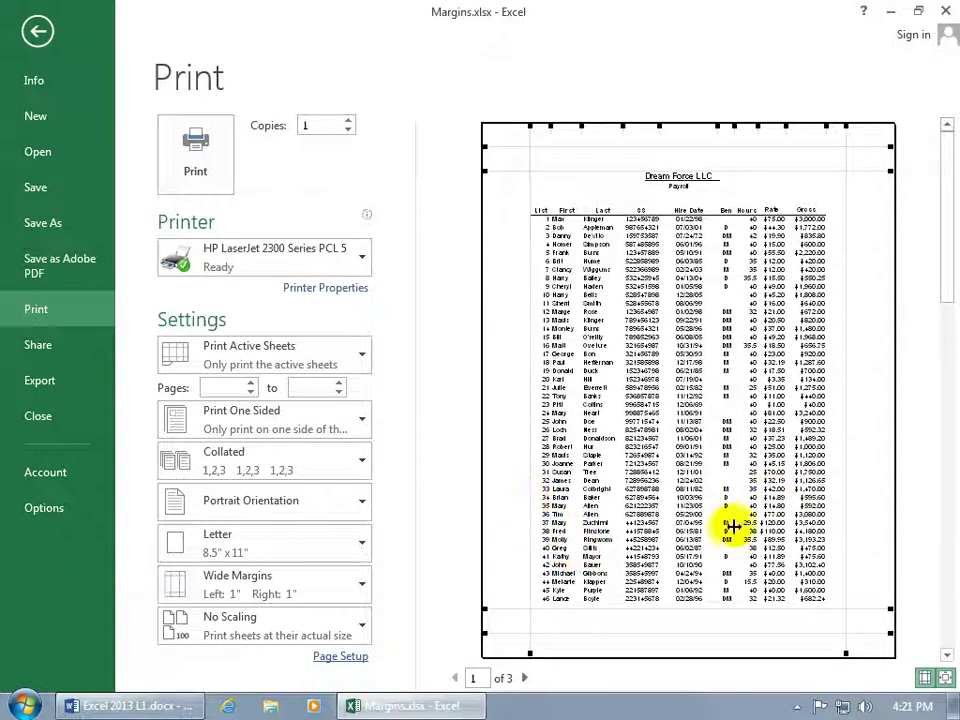
# Move the margin guides in the preview to narrow the left margin to about 0.71 inches and the right to about 0.75 inches.
pyautogui.click(525, 679)
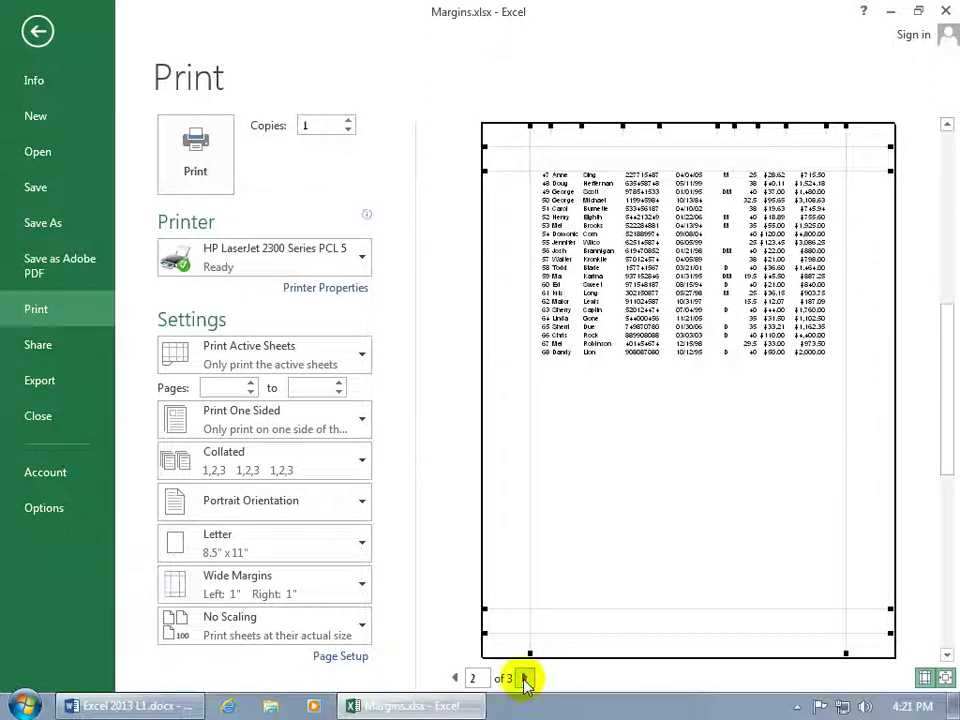
pyautogui.click(525, 679)
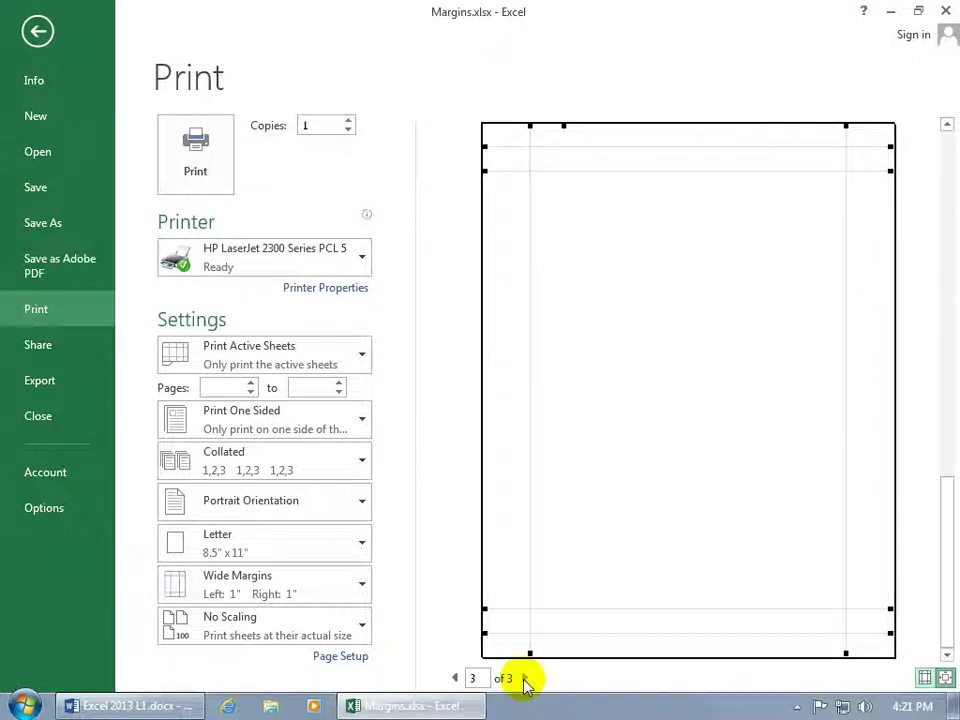
pyautogui.click(454, 679)
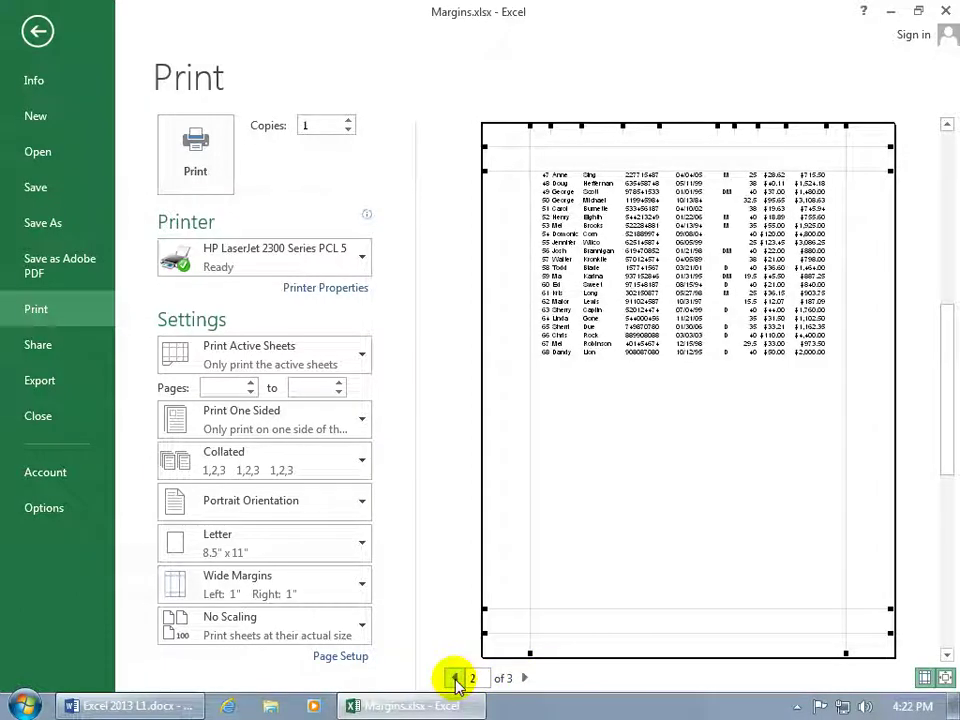
pyautogui.click(530, 562)
pyautogui.moveTo(530, 562); pyautogui.dragTo(515, 563)
pyautogui.moveTo(846, 537); pyautogui.dragTo(857, 533)
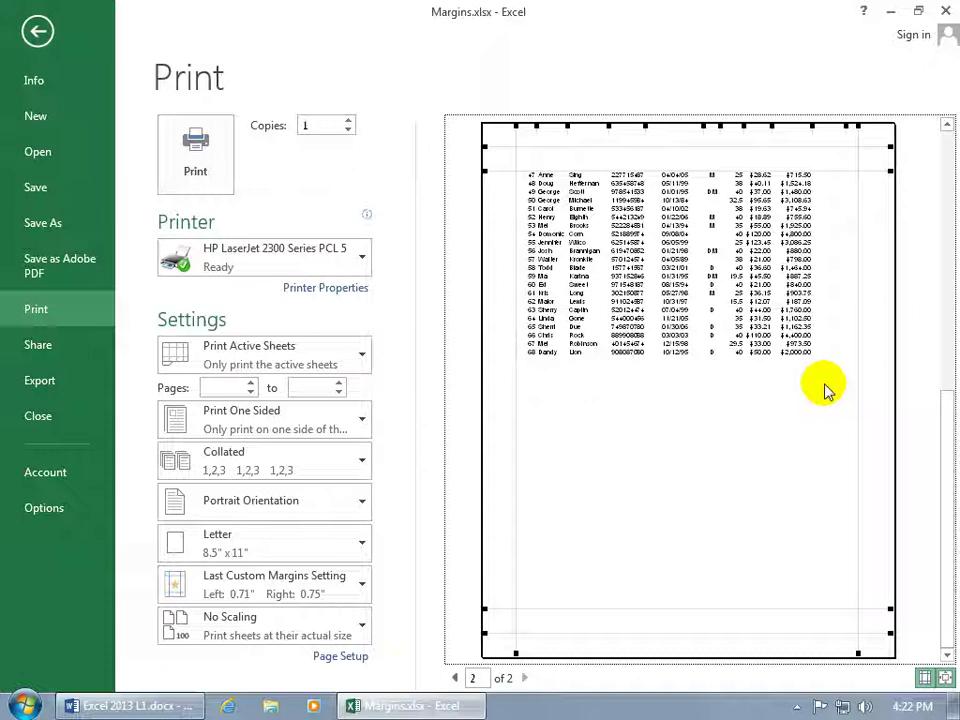
# Center the sheet's content both vertically and horizontally on the printed page, and check the first page in the preview.
pyautogui.click(340, 657)
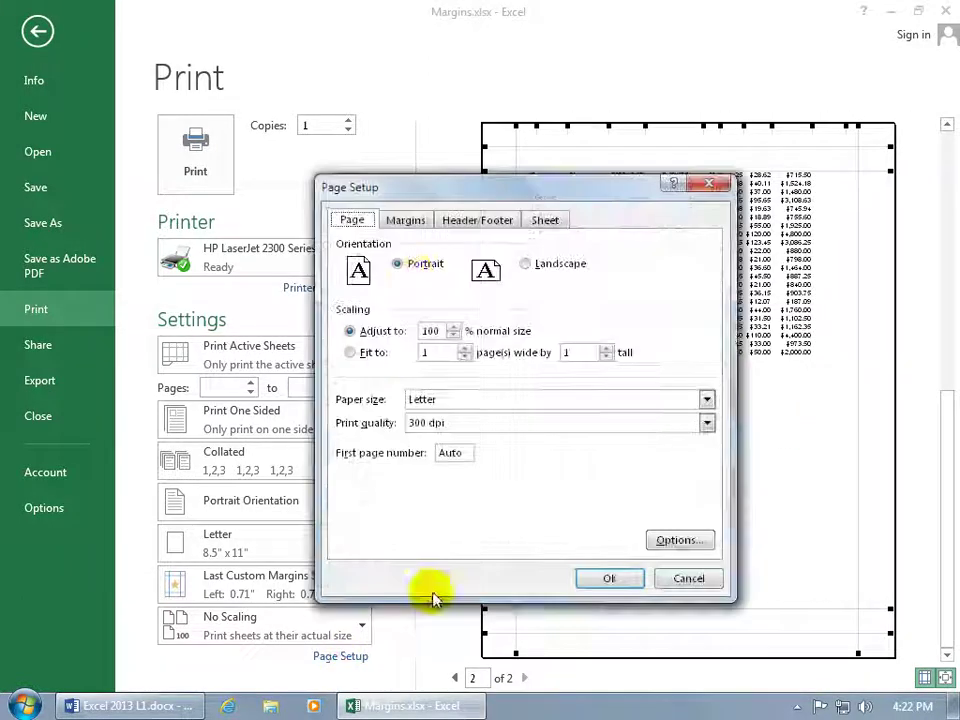
pyautogui.click(405, 220)
pyautogui.moveTo(455, 195); pyautogui.dragTo(237, 212)
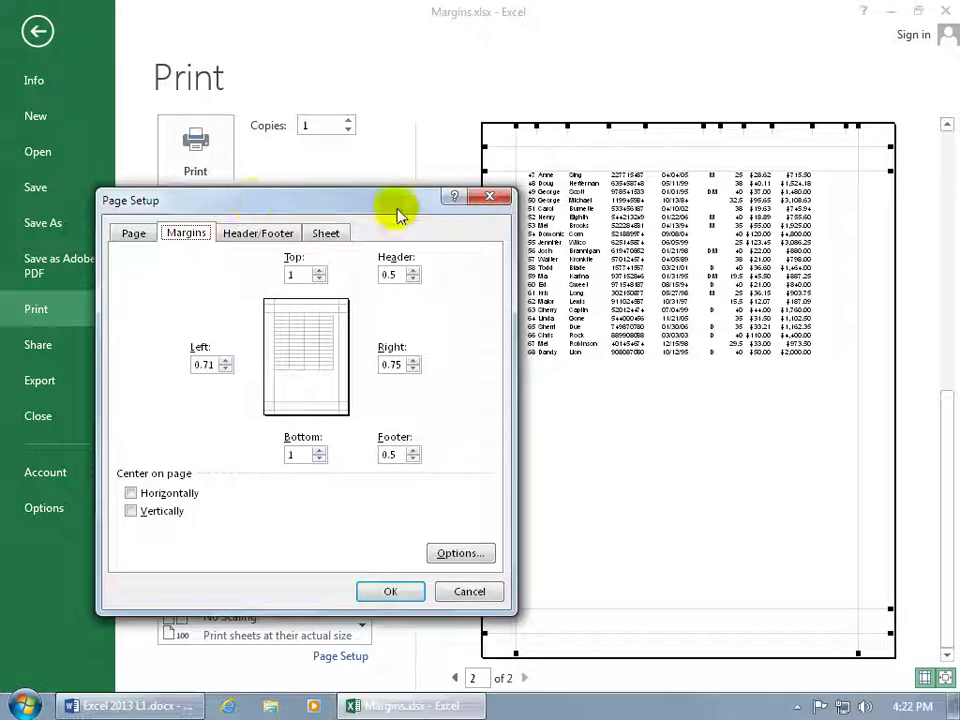
pyautogui.click(157, 516)
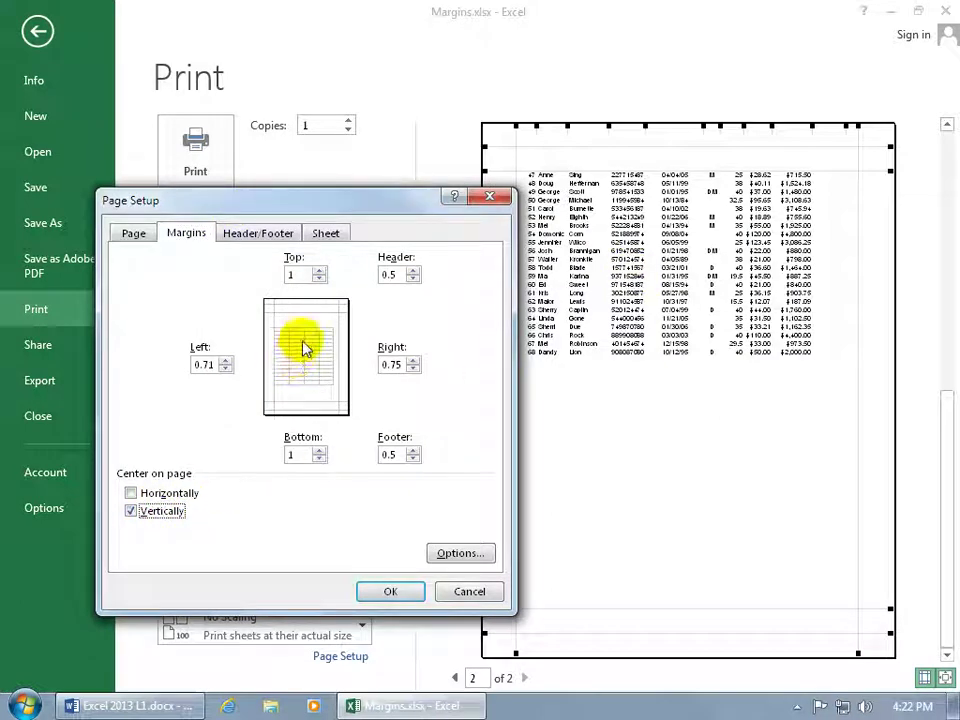
pyautogui.click(170, 496)
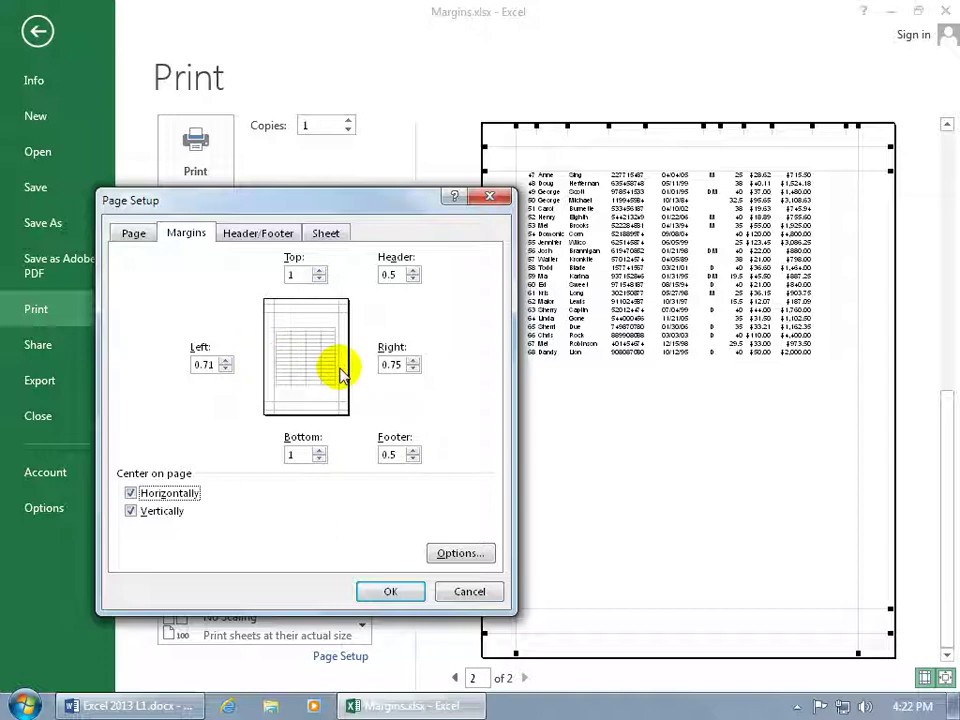
pyautogui.click(390, 591)
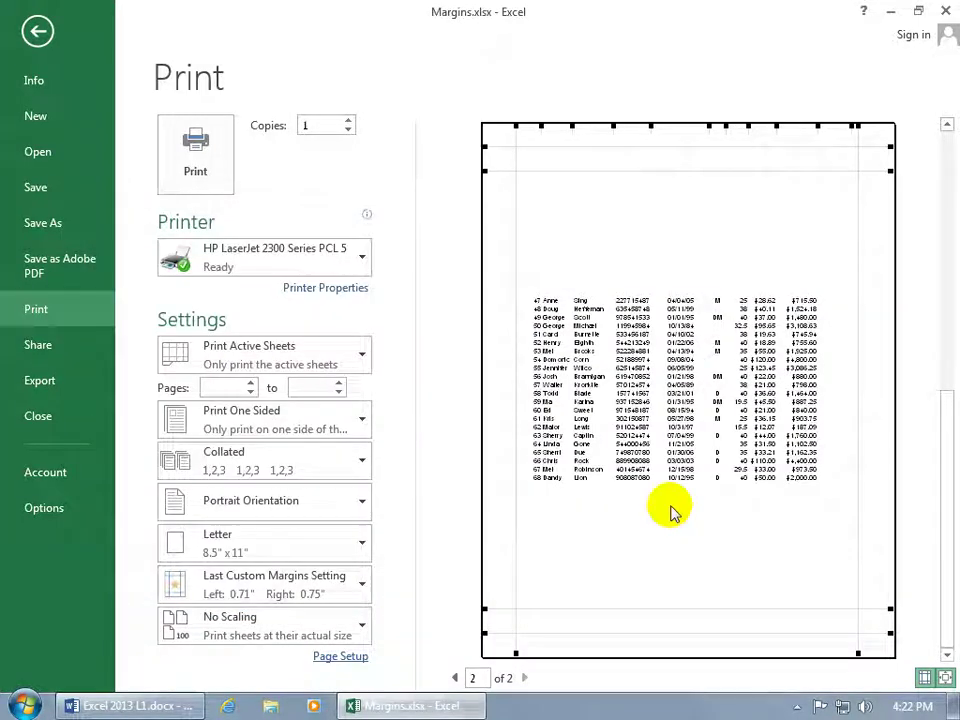
pyautogui.click(456, 678)
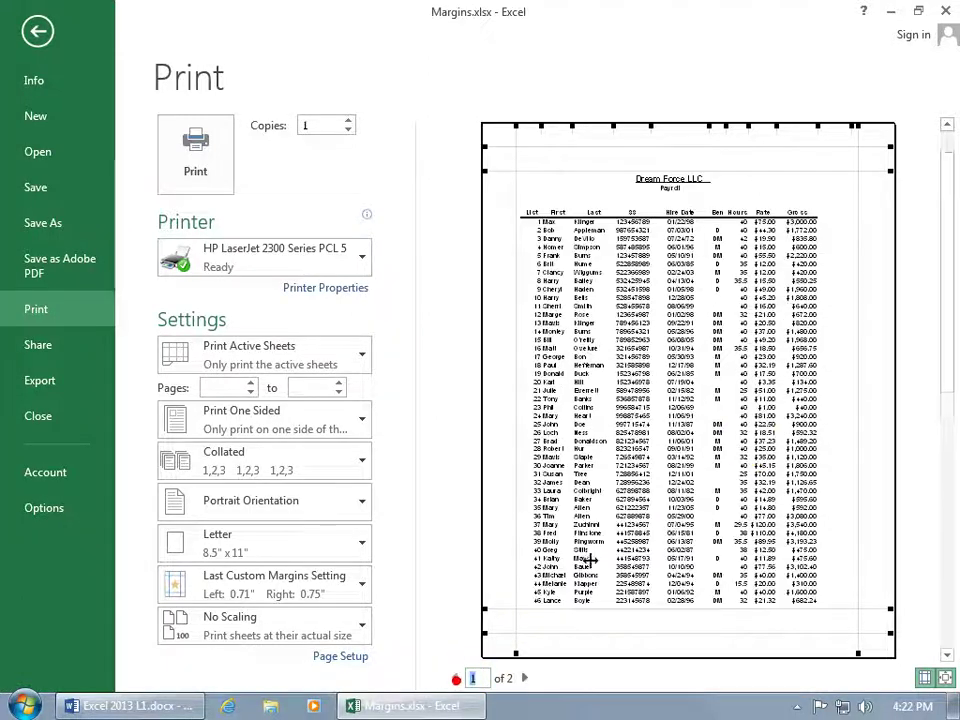